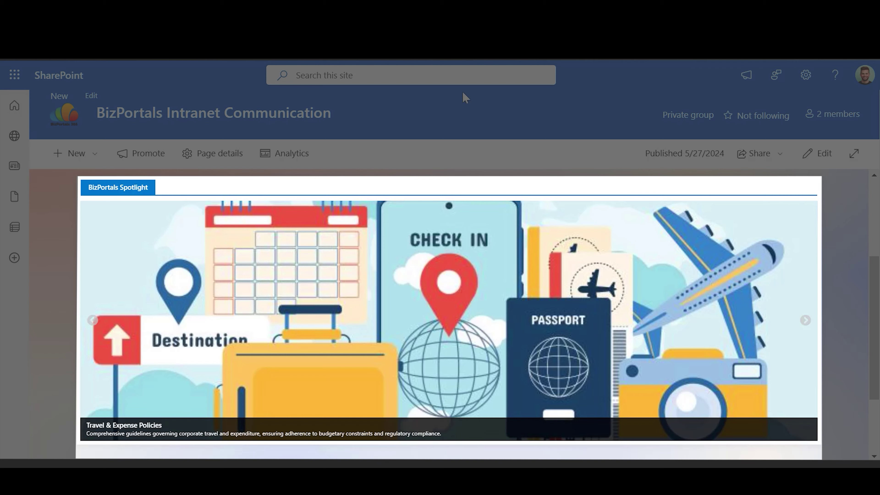
Put the BizPortals Spotlight page into edit mode and add the BizPortals Spotlight web part to the empty section
{"action": "left_click", "coordinate": [503, 89]}
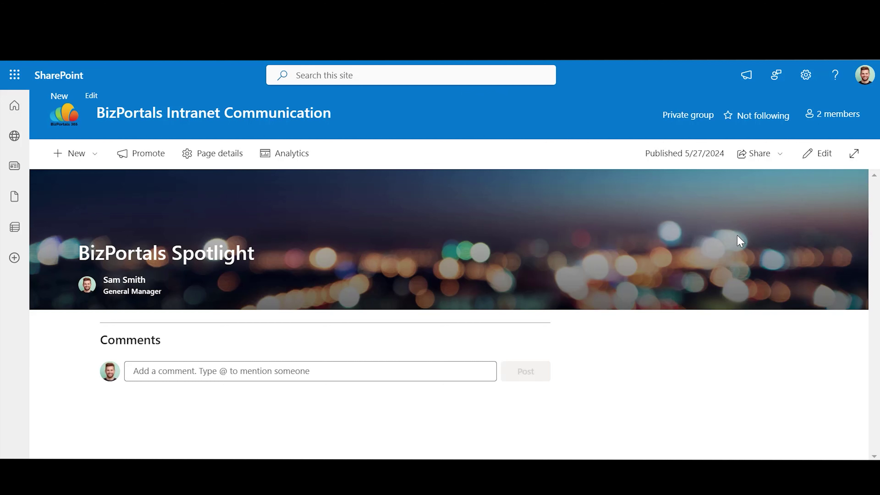
{"action": "left_click", "coordinate": [826, 159]}
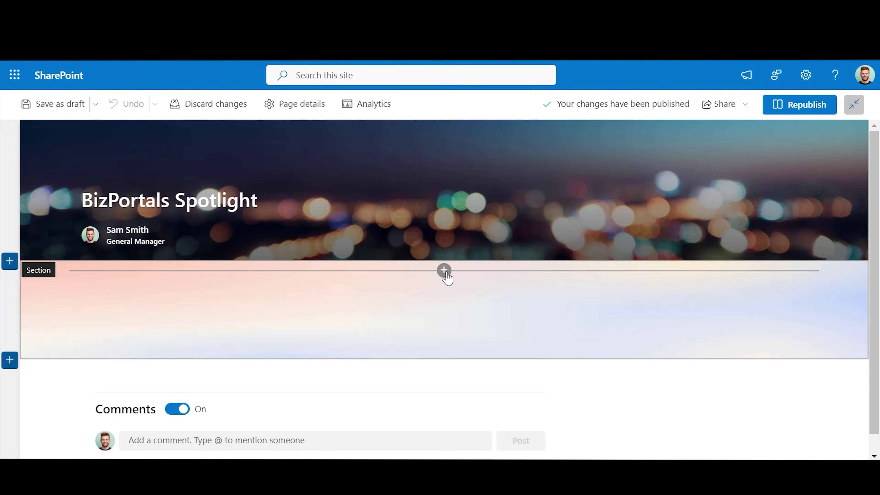
{"action": "left_click", "coordinate": [444, 271]}
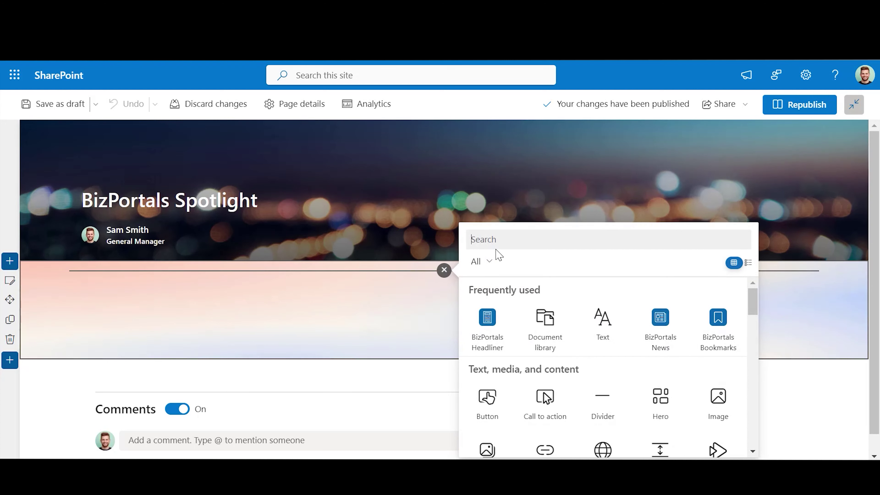
{"action": "type", "text": "Spot"}
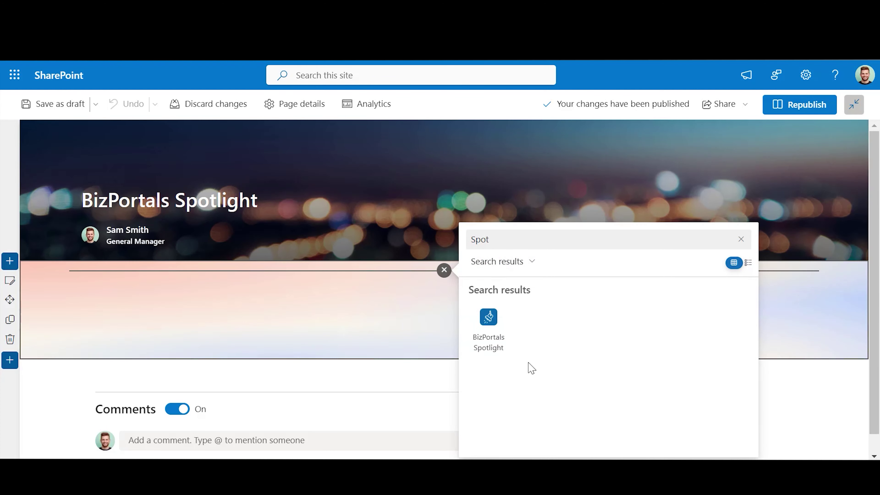
{"action": "left_click", "coordinate": [490, 347]}
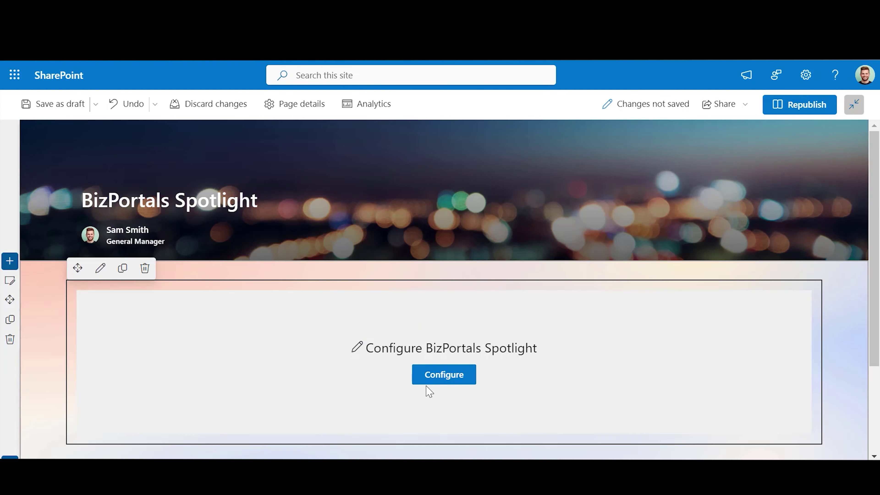
Open the web part's configuration, title it "BizPortals Spotlight" and paste in the description beginning "The Spotlight web part is designed to highlight important updates"
{"action": "left_click", "coordinate": [434, 378]}
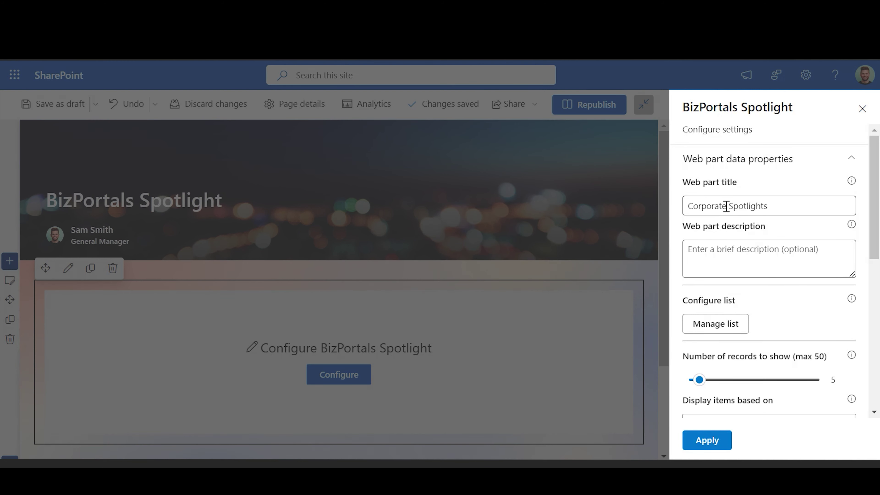
{"action": "left_click_drag", "start_coordinate": [726, 206], "coordinate": [658, 212]}
{"action": "type", "text": "Com"}
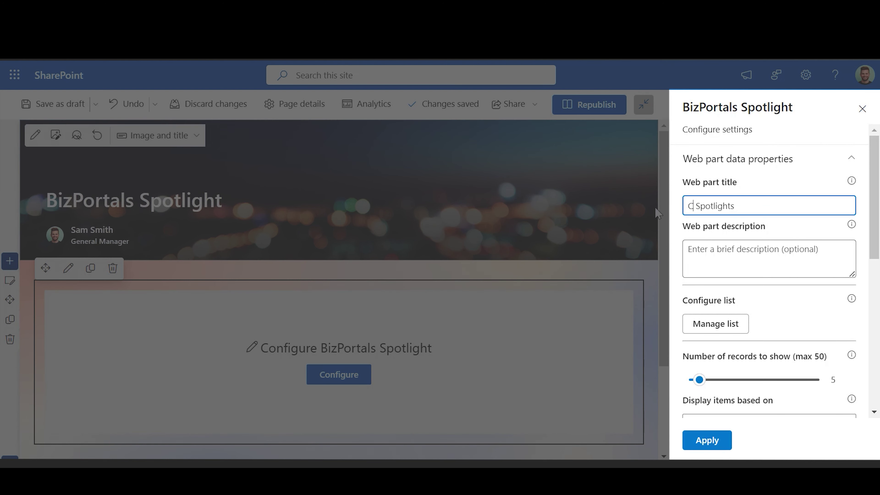
{"action": "type", "text": "pany"}
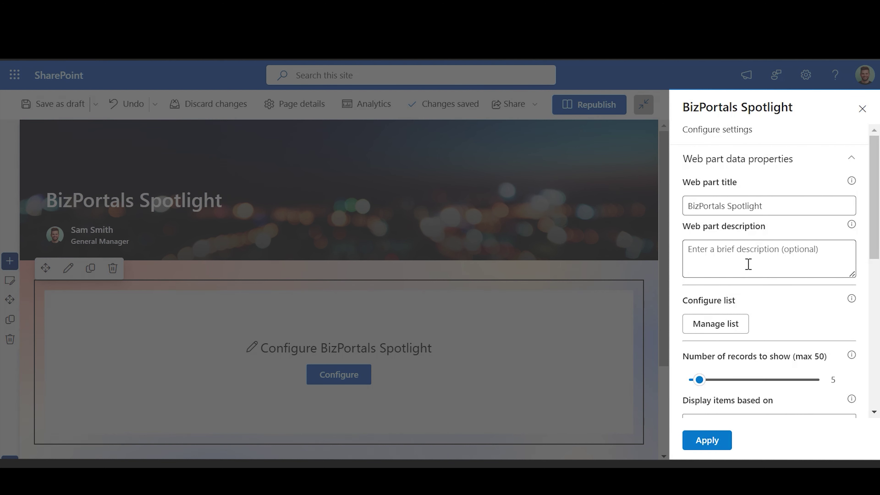
{"action": "left_click", "coordinate": [748, 264]}
{"action": "key", "text": "ctrl+v"}
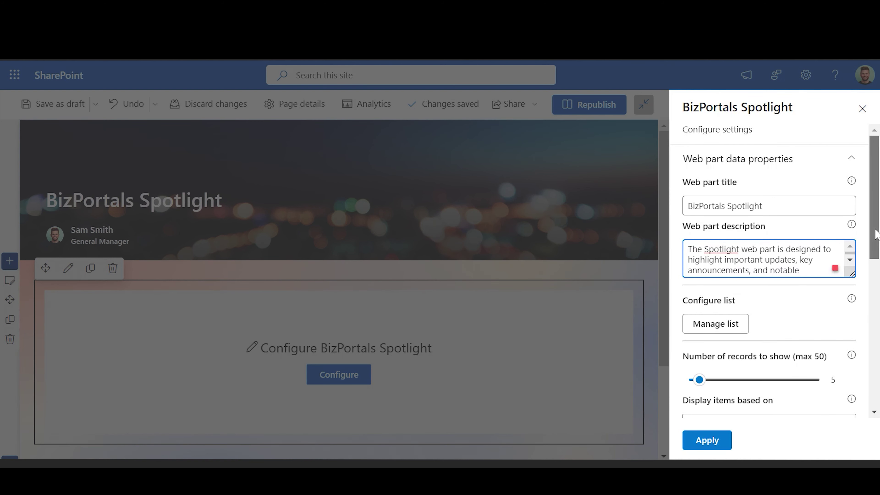
Open the list management settings and keep BizPortals Intranet Communication as both the site and the subsite
{"action": "scroll", "coordinate": [831, 291], "scroll_direction": "down", "scroll_amount": 2}
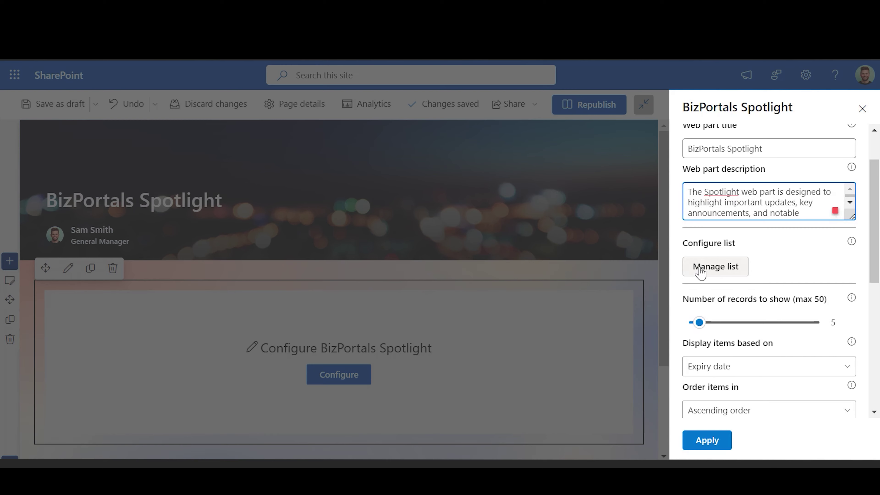
{"action": "left_click", "coordinate": [700, 272]}
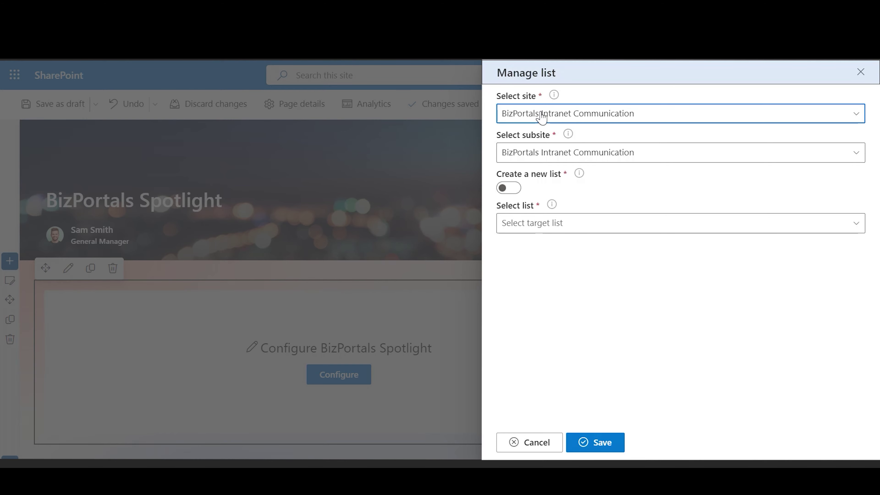
{"action": "left_click", "coordinate": [564, 118]}
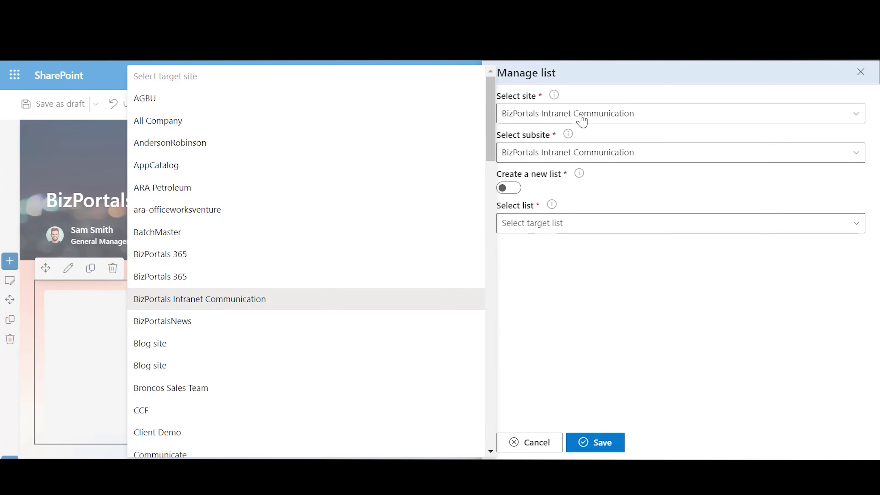
{"action": "left_click", "coordinate": [581, 119]}
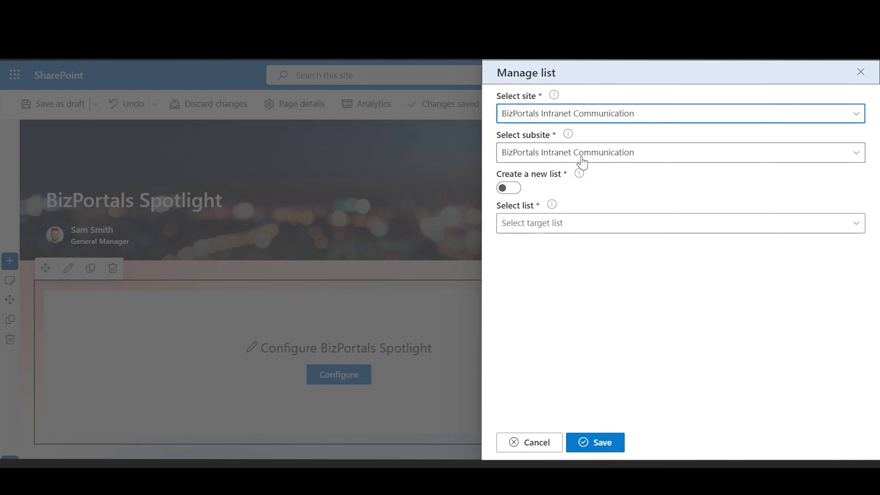
{"action": "left_click", "coordinate": [582, 161]}
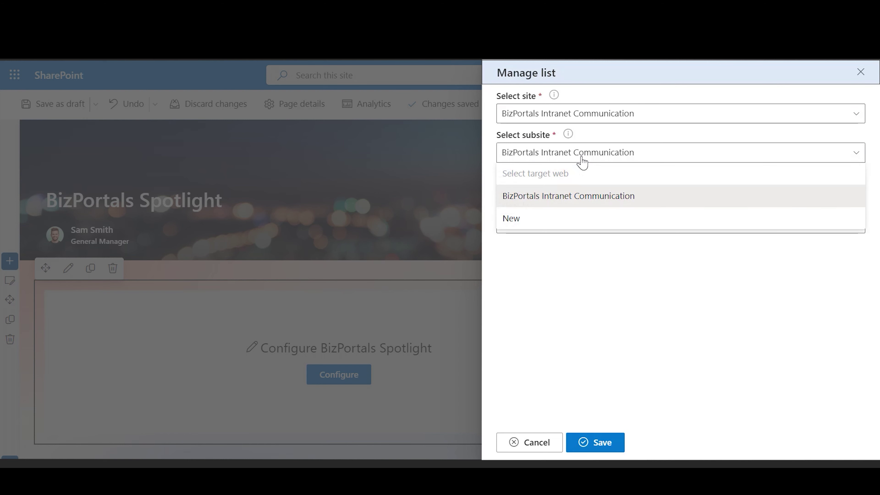
{"action": "left_click", "coordinate": [582, 161]}
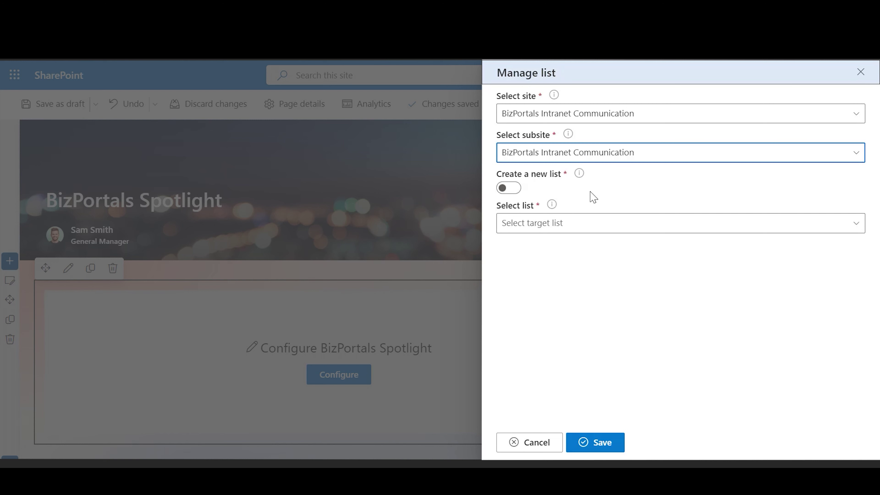
Leave new list creation off, select the existing Company Announcements list as the source, and save the list settings
{"action": "left_click", "coordinate": [508, 189]}
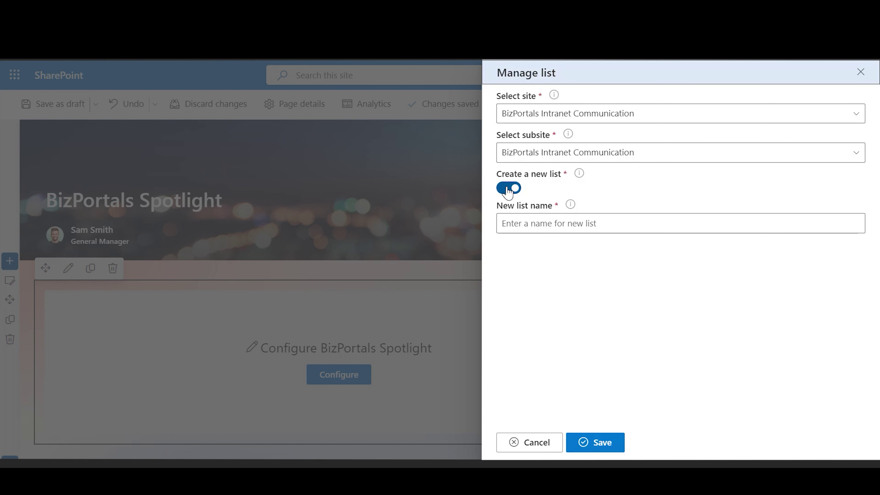
{"action": "left_click", "coordinate": [513, 227]}
{"action": "left_click", "coordinate": [509, 188]}
{"action": "left_click", "coordinate": [549, 231]}
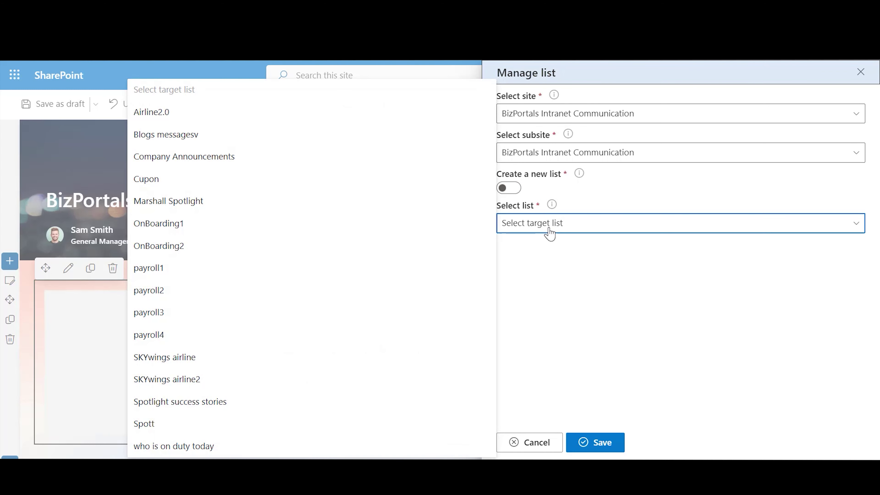
{"action": "left_click", "coordinate": [549, 231]}
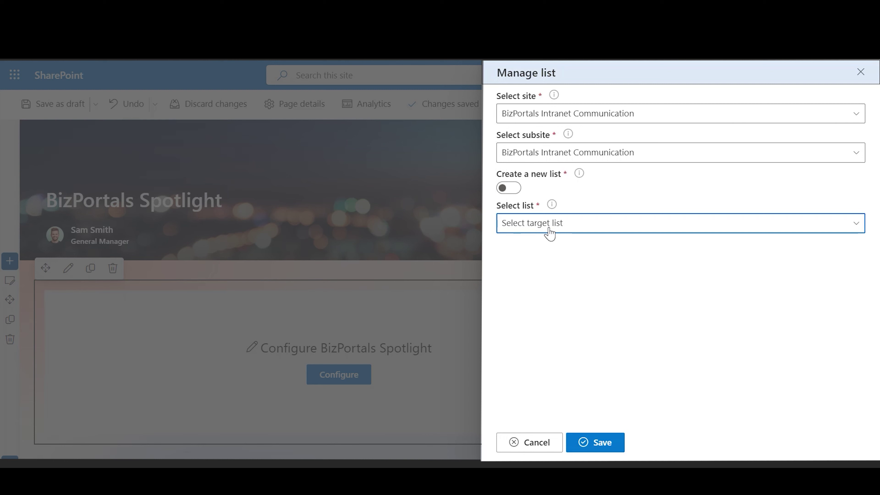
{"action": "left_click", "coordinate": [515, 189]}
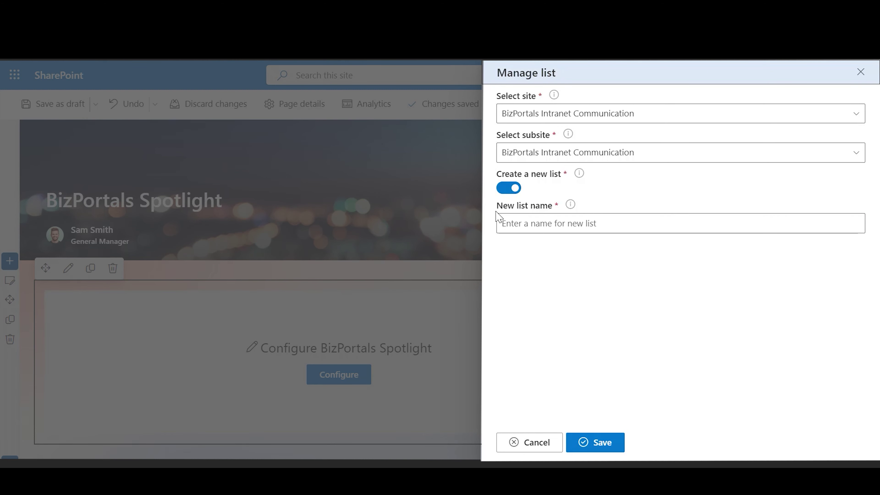
{"action": "left_click", "coordinate": [515, 189]}
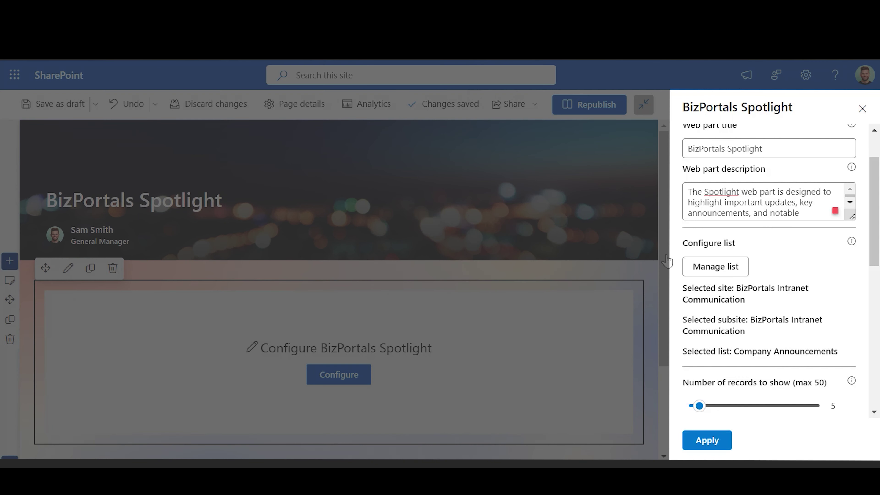
Set the number of records to show to 50
{"action": "scroll", "coordinate": [821, 300], "scroll_direction": "down", "scroll_amount": 2}
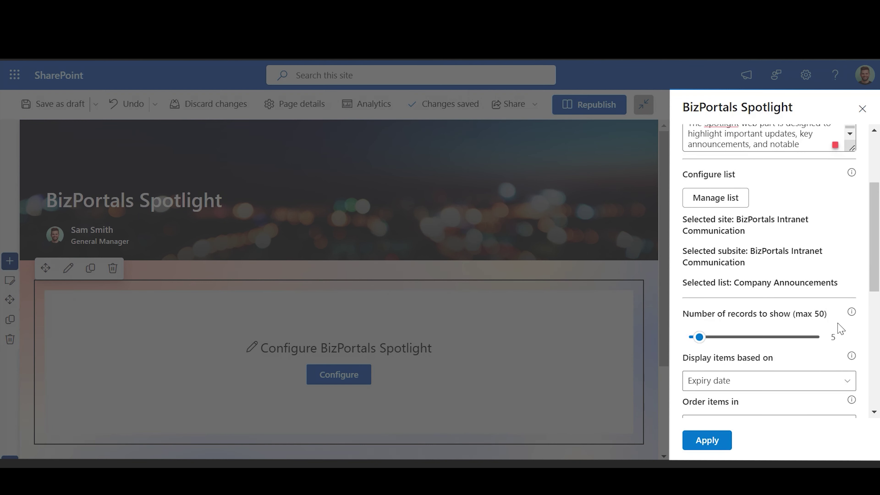
{"action": "left_click", "coordinate": [807, 337]}
{"action": "left_click_drag", "start_coordinate": [815, 337], "coordinate": [823, 337]}
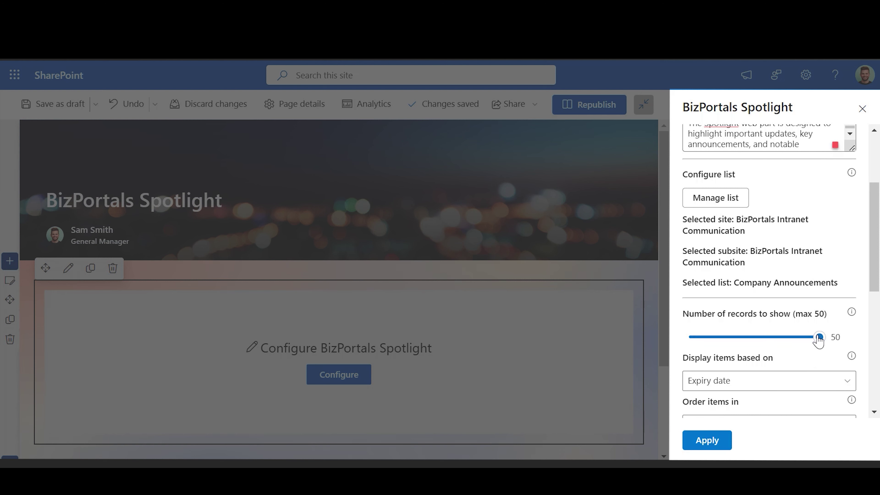
Review the item display and ordering options, keeping Expiry date as the basis and Ascending order
{"action": "left_click_drag", "start_coordinate": [876, 260], "coordinate": [868, 322]}
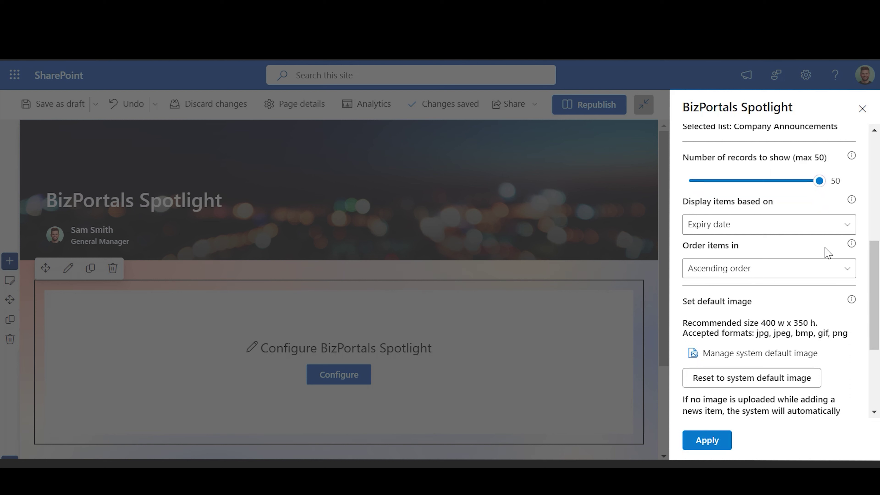
{"action": "left_click", "coordinate": [847, 229]}
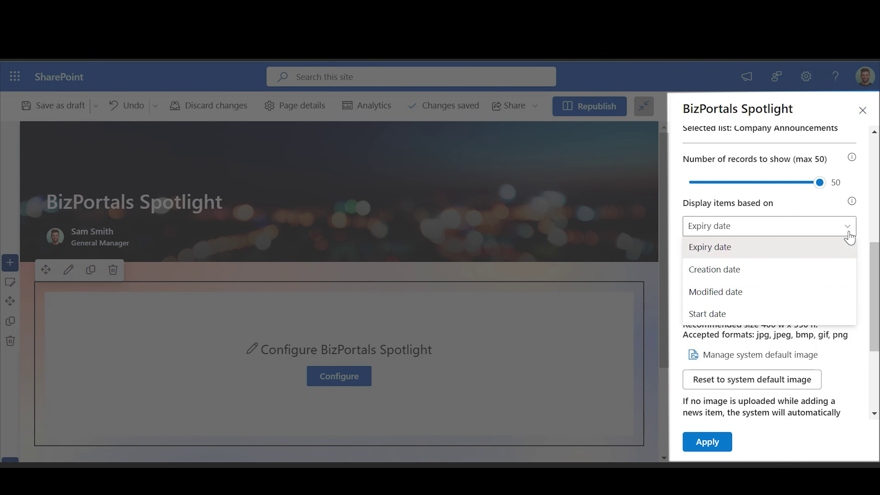
{"action": "left_click", "coordinate": [849, 233]}
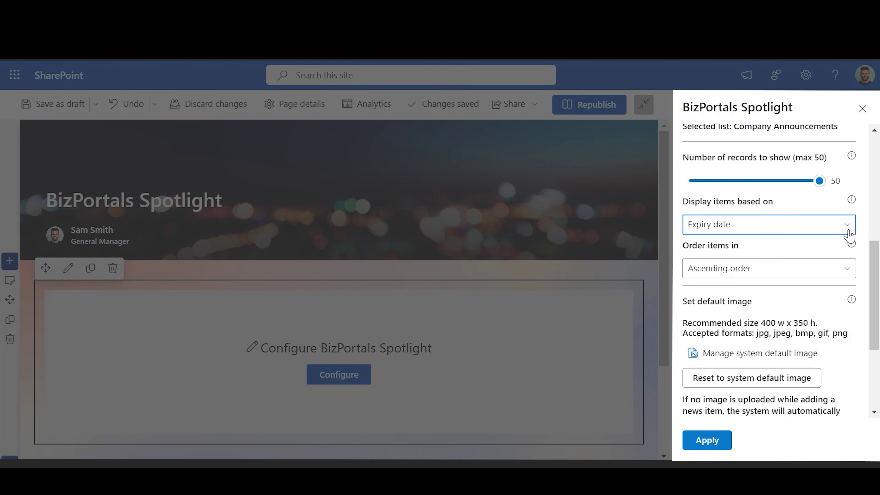
{"action": "left_click", "coordinate": [841, 277]}
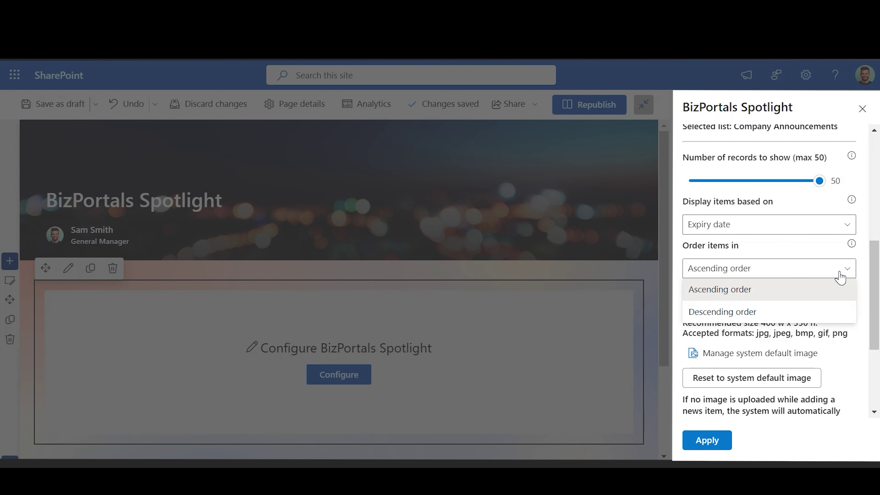
{"action": "left_click", "coordinate": [841, 277]}
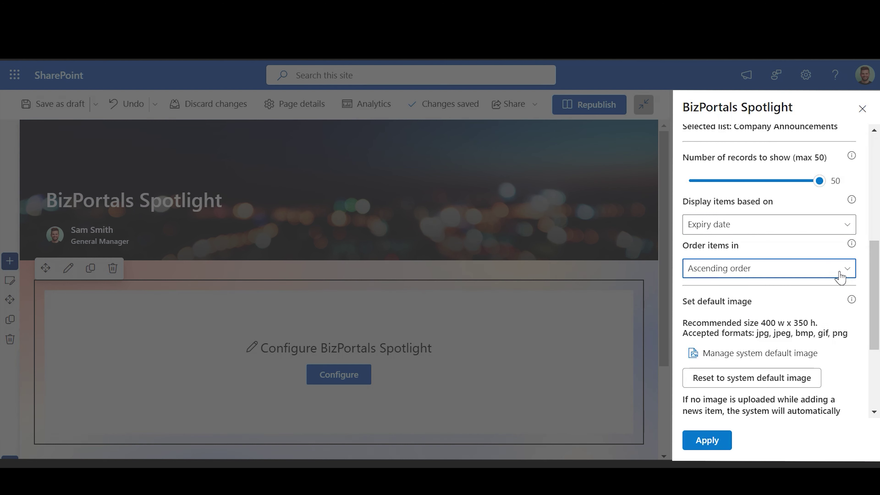
Reset the default image to the system default and turn on the web part's border
{"action": "left_click_drag", "start_coordinate": [874, 288], "coordinate": [865, 329]}
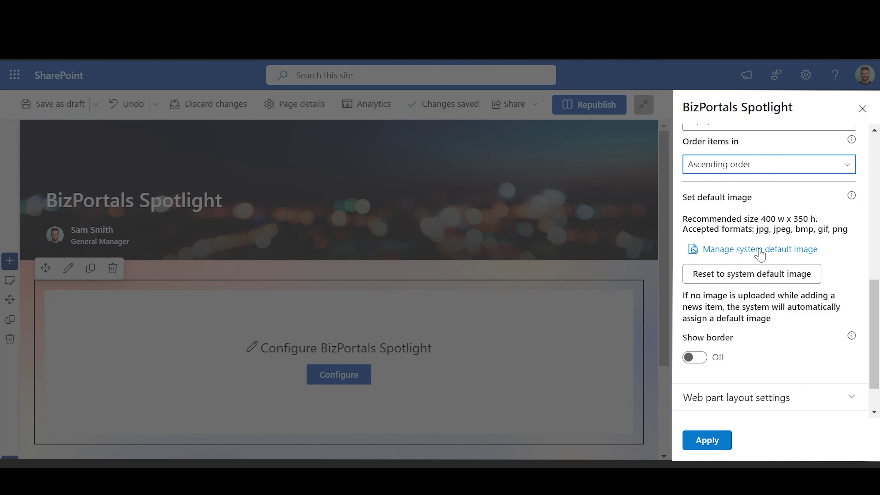
{"action": "left_click", "coordinate": [725, 281]}
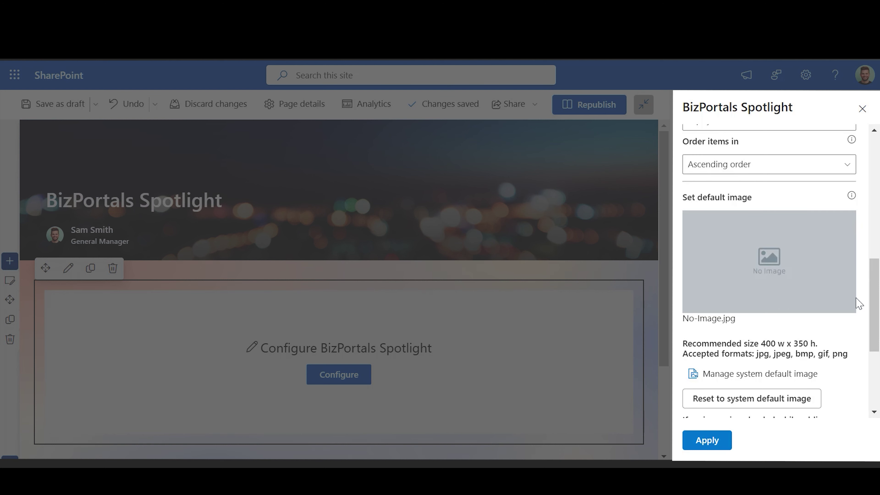
{"action": "left_click_drag", "start_coordinate": [874, 300], "coordinate": [865, 315]}
{"action": "scroll", "coordinate": [860, 320], "scroll_direction": "down", "scroll_amount": 3}
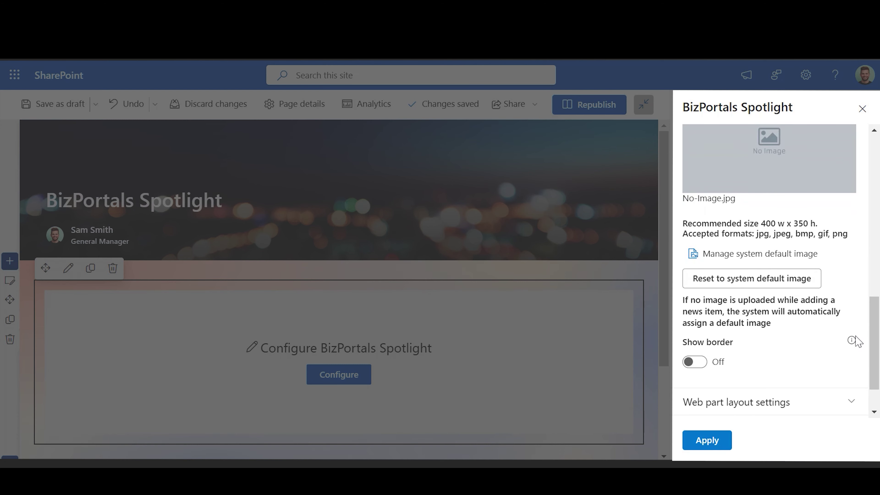
{"action": "scroll", "coordinate": [769, 357], "scroll_direction": "down", "scroll_amount": 1}
{"action": "left_click", "coordinate": [698, 332]}
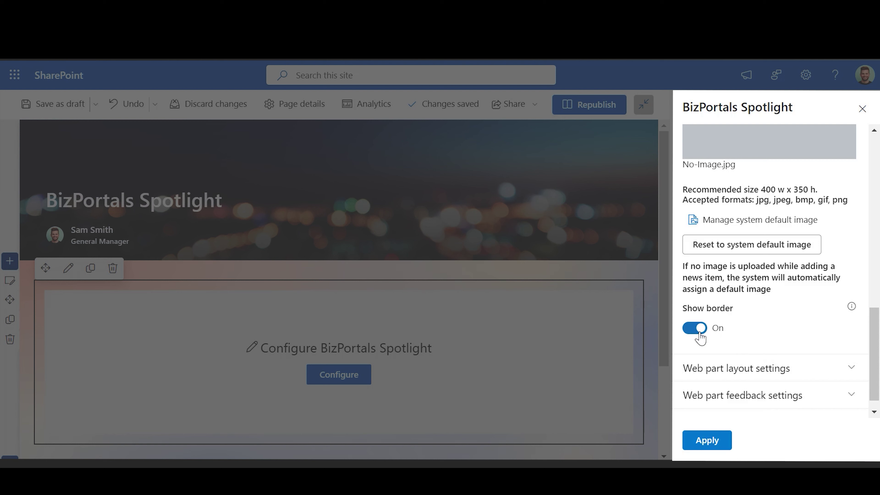
Expand the web part layout settings and choose Panel 05 as the header layout
{"action": "scroll", "coordinate": [838, 338], "scroll_direction": "down", "scroll_amount": 1}
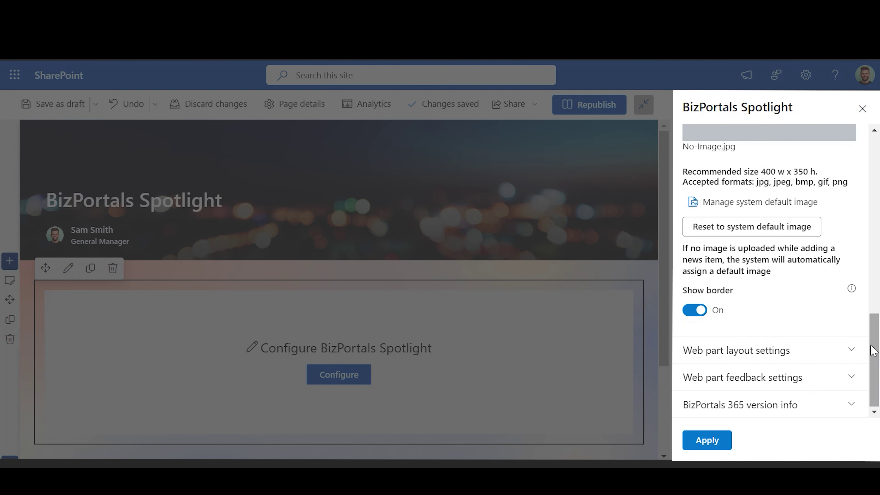
{"action": "left_click", "coordinate": [816, 362]}
{"action": "scroll", "coordinate": [878, 317], "scroll_direction": "down", "scroll_amount": 5}
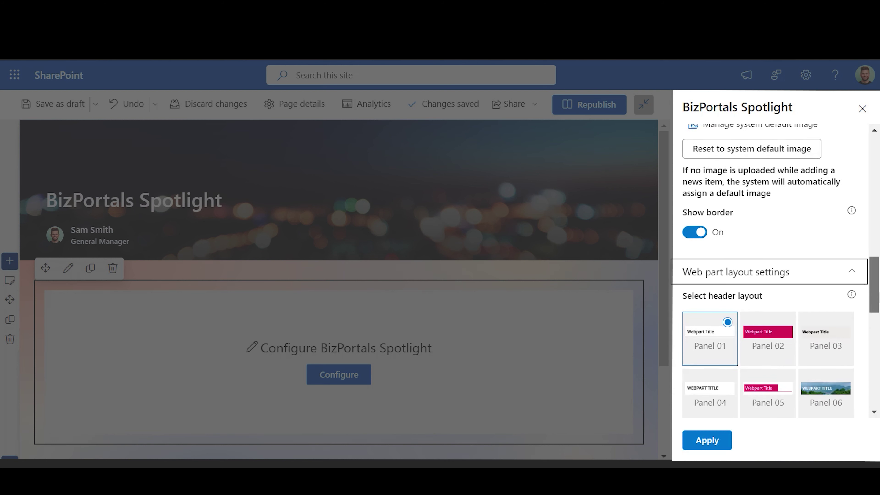
{"action": "scroll", "coordinate": [878, 317], "scroll_direction": "down", "scroll_amount": 1}
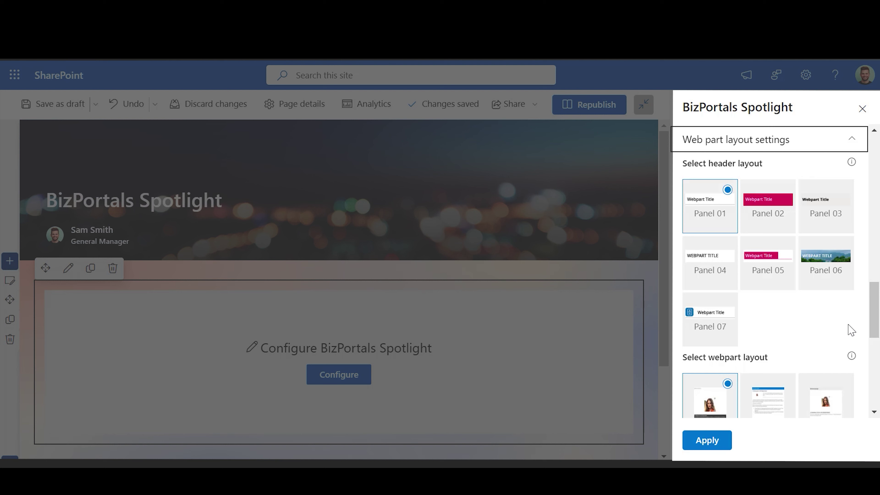
{"action": "left_click", "coordinate": [767, 276]}
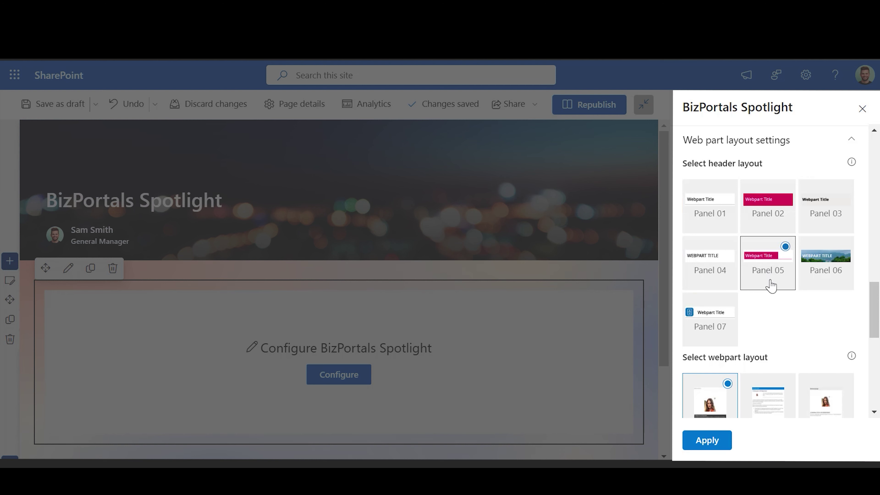
Preview the Panel 06 and Panel 07 header layouts and reselect Panel 05
{"action": "left_click", "coordinate": [817, 268]}
{"action": "scroll", "coordinate": [866, 336], "scroll_direction": "down", "scroll_amount": 2}
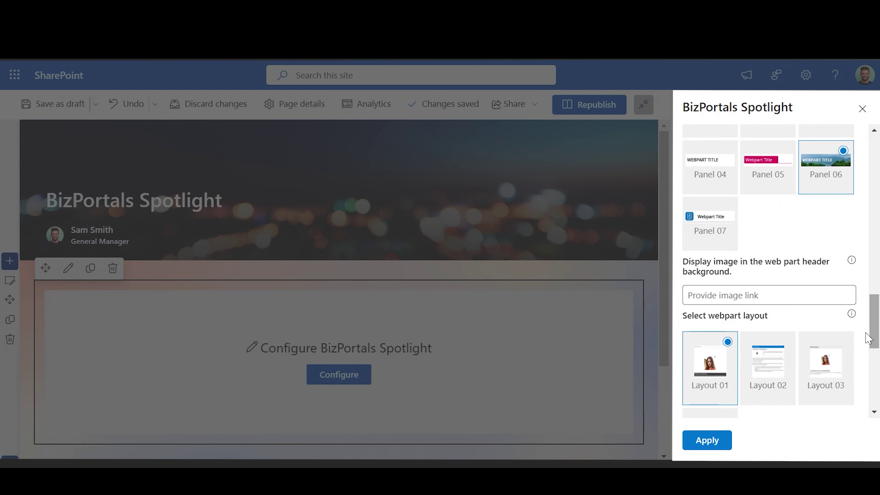
{"action": "left_click", "coordinate": [698, 247]}
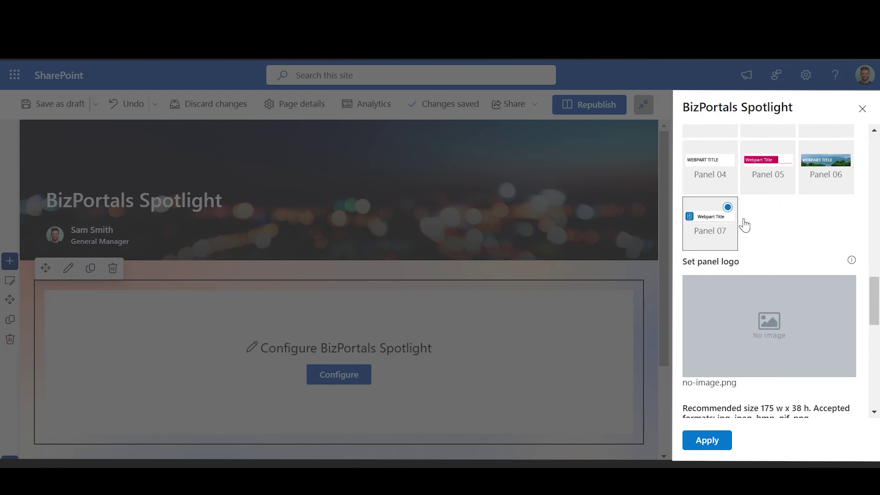
{"action": "left_click", "coordinate": [749, 181]}
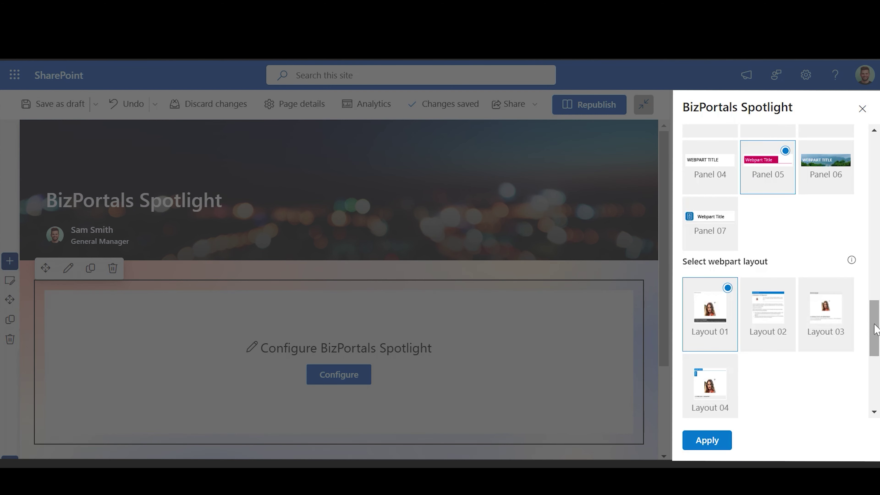
Set the web part height to 410 px in the layout settings
{"action": "scroll", "coordinate": [871, 338], "scroll_direction": "down", "scroll_amount": 2}
{"action": "scroll", "coordinate": [870, 341], "scroll_direction": "down", "scroll_amount": 1}
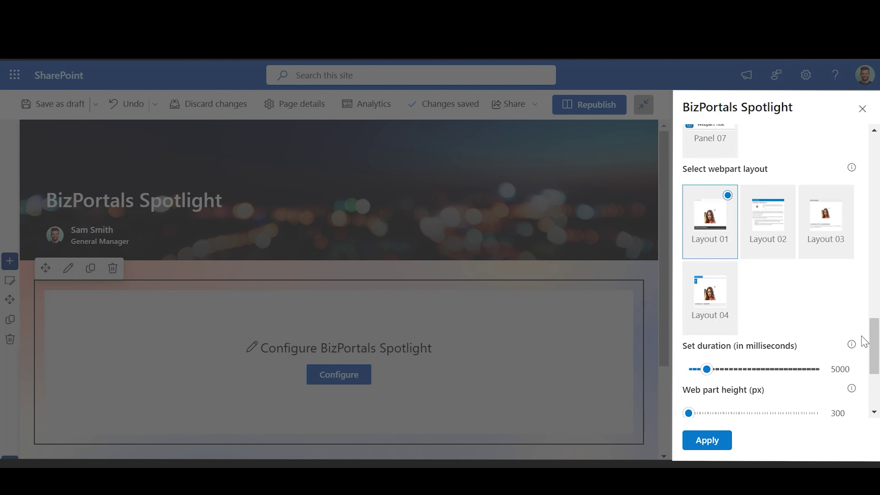
{"action": "scroll", "coordinate": [875, 347], "scroll_direction": "down", "scroll_amount": 3}
{"action": "scroll", "coordinate": [876, 360], "scroll_direction": "down", "scroll_amount": 1}
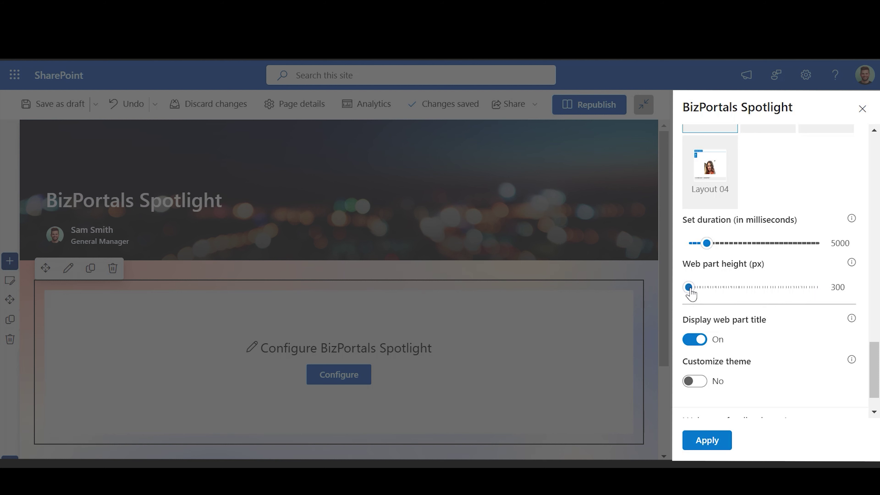
{"action": "mouse_move", "coordinate": [689, 293]}
{"action": "left_mouse_down"}
{"action": "mouse_move", "coordinate": [711, 299]}
{"action": "mouse_move", "coordinate": [687, 299]}
{"action": "mouse_move", "coordinate": [699, 298]}
{"action": "left_mouse_up"}
{"action": "scroll", "coordinate": [873, 357], "scroll_direction": "down", "scroll_amount": 2}
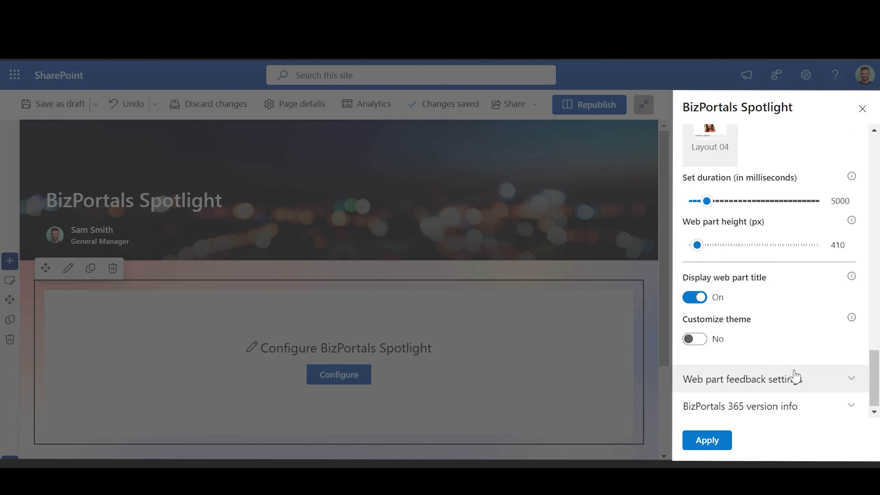
Turn on theme customization, leaving its code editor without saving anything, and open the web part feedback settings
{"action": "left_click", "coordinate": [703, 345]}
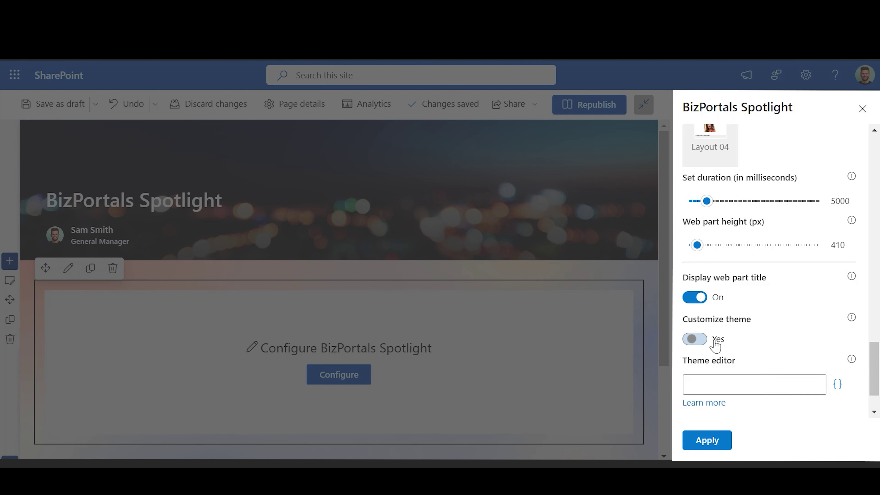
{"action": "scroll", "coordinate": [874, 384], "scroll_direction": "down", "scroll_amount": 3}
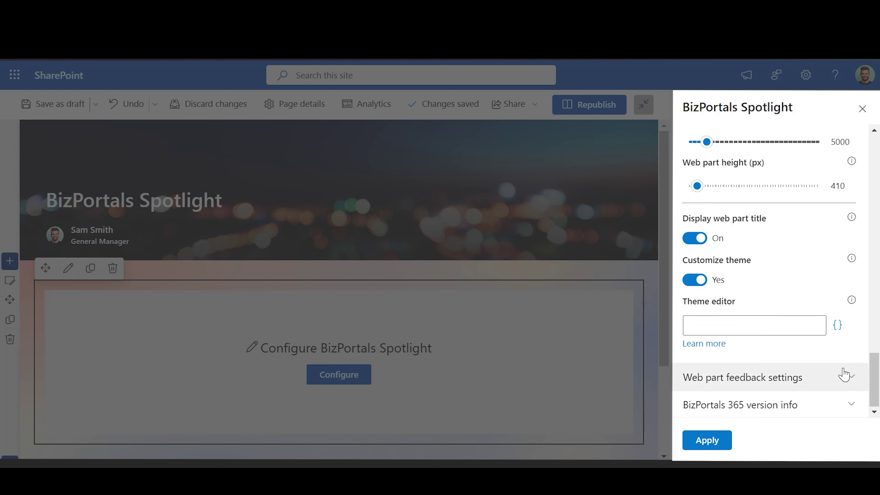
{"action": "left_click", "coordinate": [839, 330]}
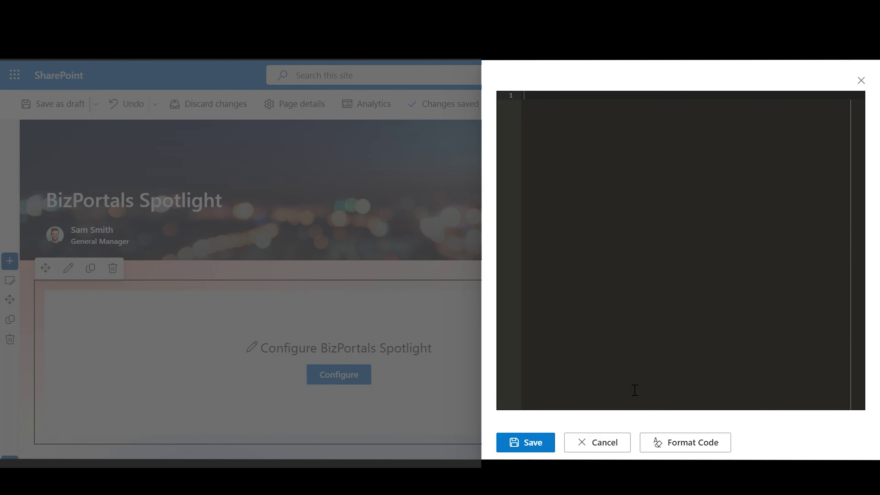
{"action": "left_click", "coordinate": [603, 449]}
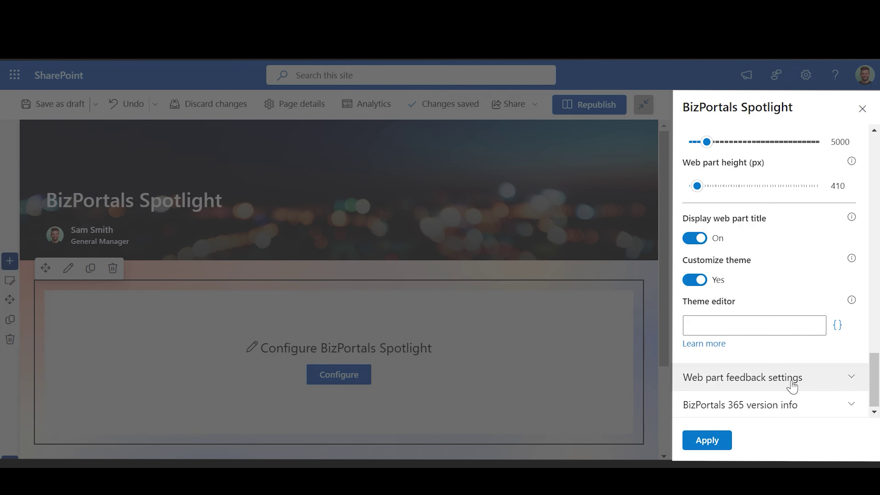
{"action": "left_click", "coordinate": [792, 382]}
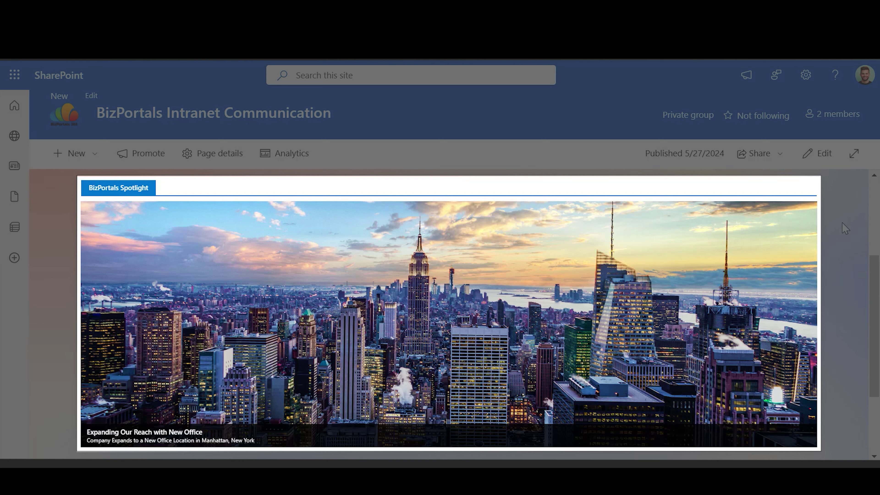
Start a new spotlight story from the web part's item management list and enter the employee's name as its title
{"action": "mouse_move", "coordinate": [806, 189]}
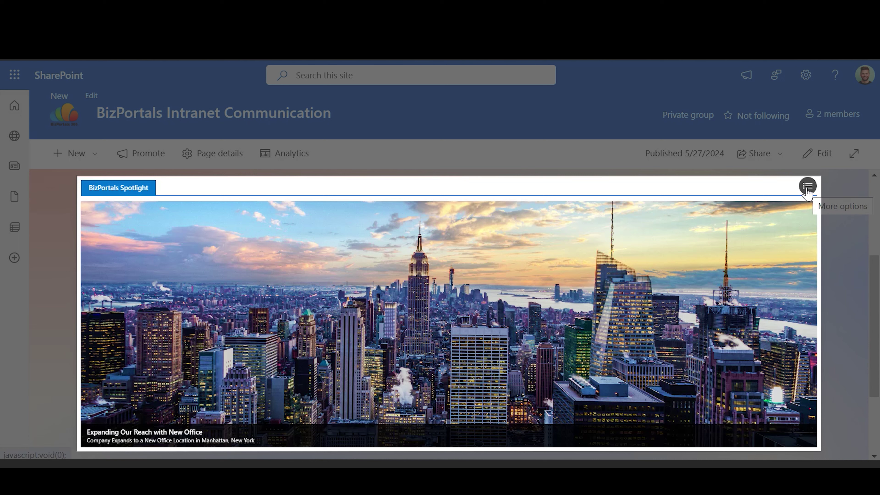
{"action": "left_click", "coordinate": [808, 187]}
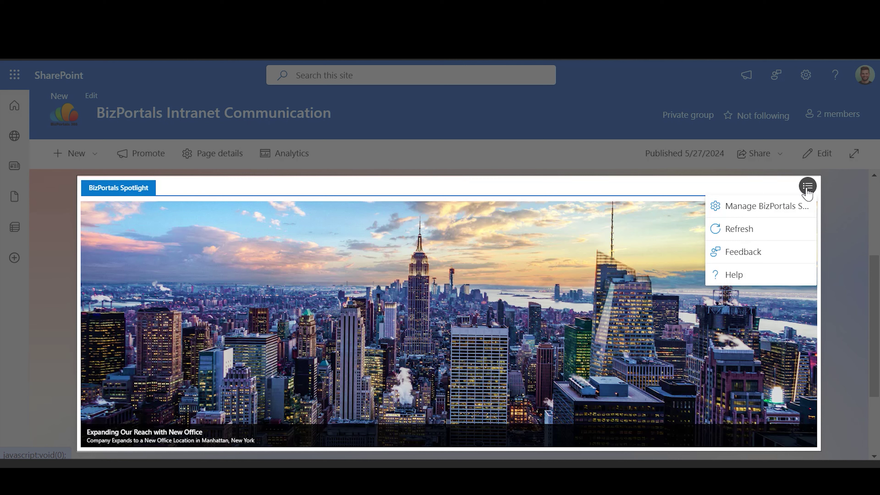
{"action": "left_click", "coordinate": [764, 215]}
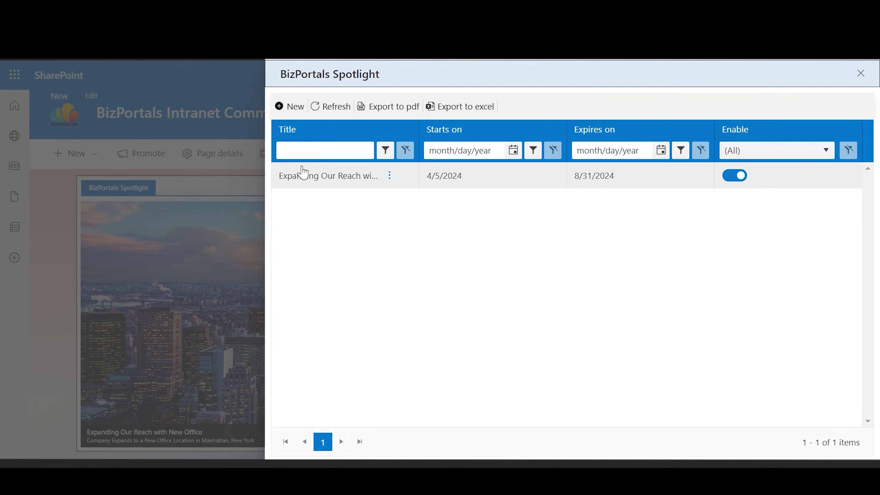
{"action": "left_click", "coordinate": [297, 108]}
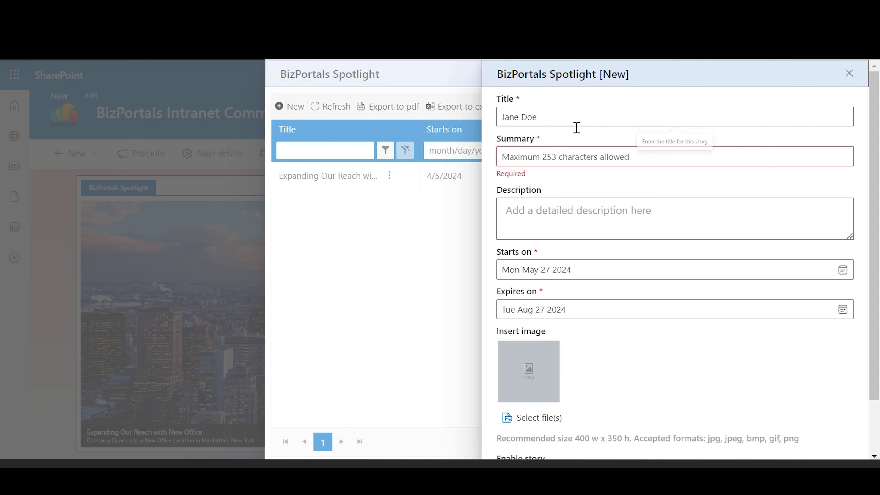
Enter the summary "Congratulations to Our Employee of the Month!" and a description recognizing the employee's outstanding contributions and dedication
{"action": "left_click", "coordinate": [565, 157]}
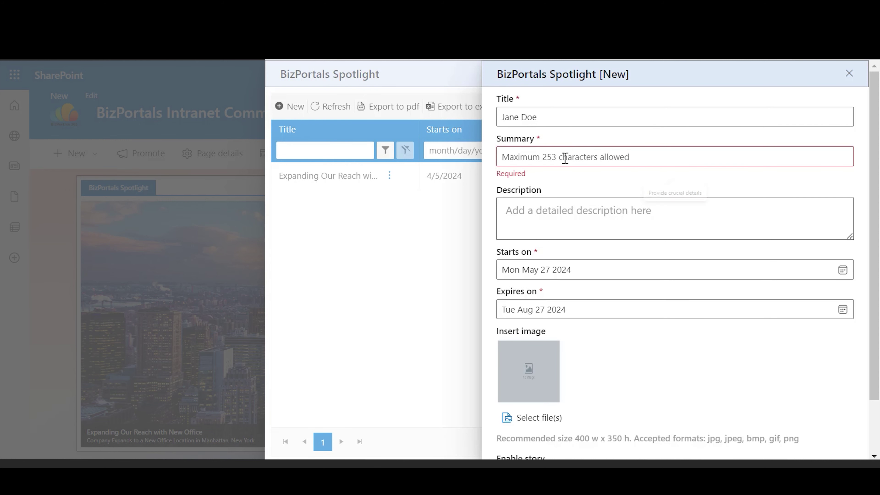
{"action": "left_click", "coordinate": [540, 152]}
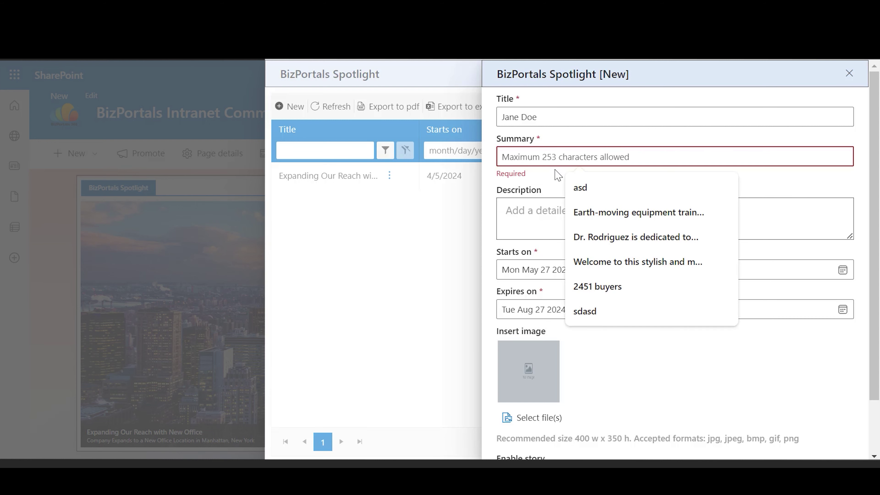
{"action": "type", "text": "Congratulations to Our Employee of the Month!"}
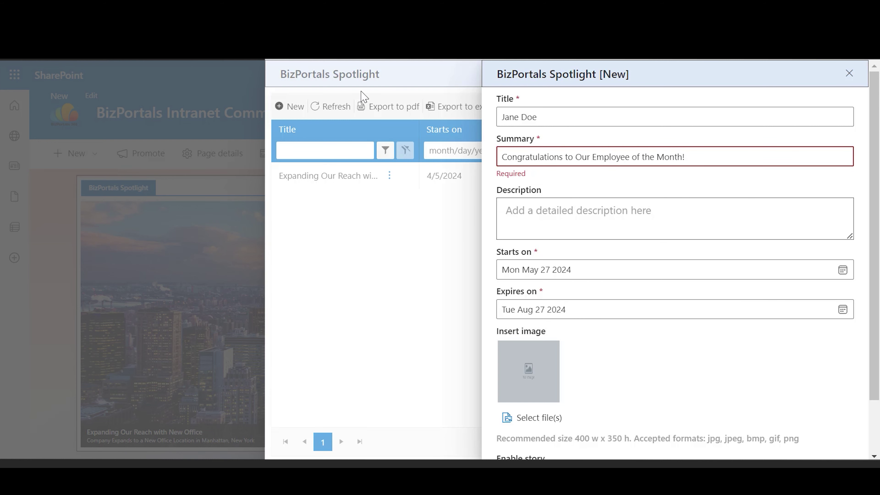
{"action": "left_click", "coordinate": [552, 208]}
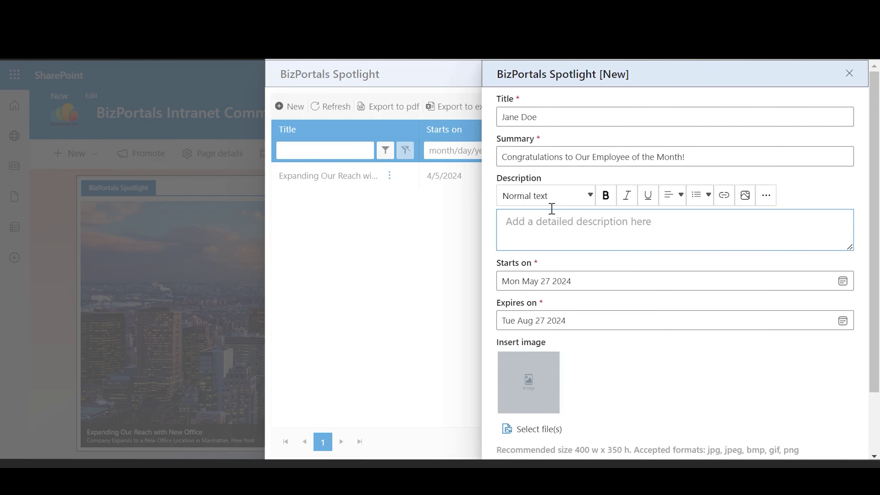
{"action": "type", "text": "We are thrilled to announce that Jane Doe has been recognized as Employee of the Month for her outstanding contributions and dedication. Jane, who serves as a Senior Project Manager, has consistently demonstrated exceptional teamwork, innovative problem-solving skills, and a strong commitment to our company's values. Join us in celebrating her hard work and remarkable achievements!"}
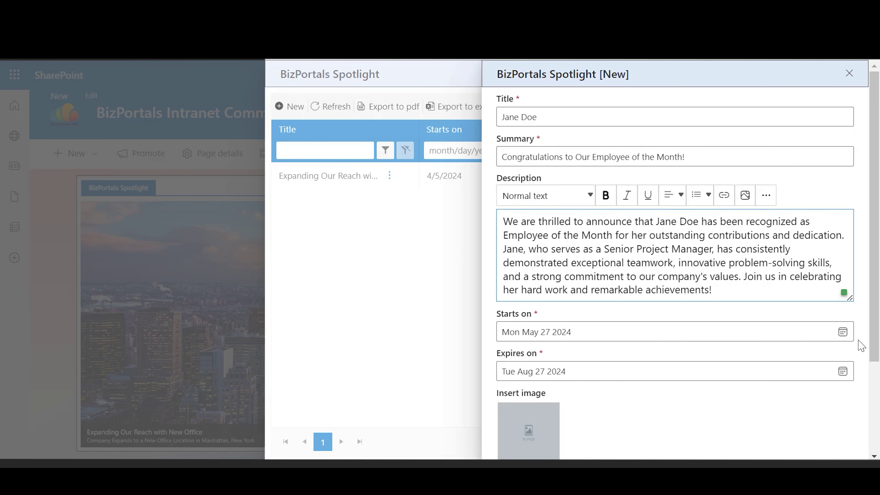
Set the story to start on May 27, 2024 and expire on Aug 27, 2024
{"action": "left_click", "coordinate": [842, 332]}
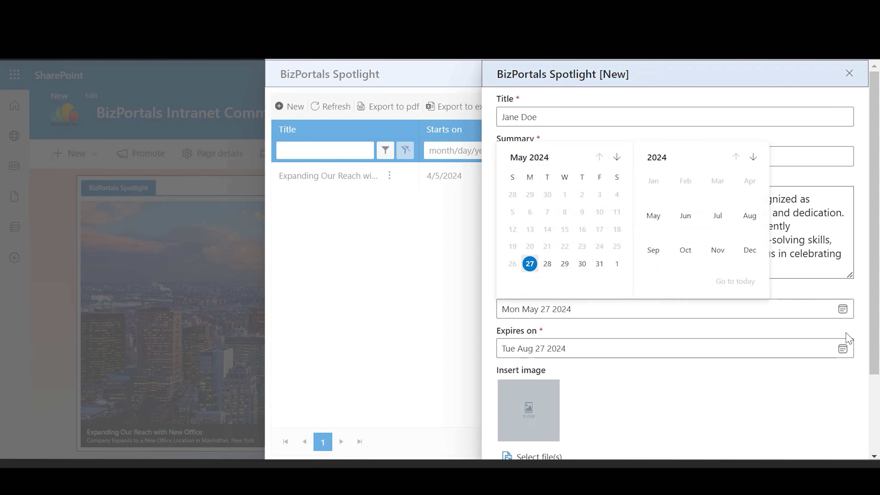
{"action": "left_click", "coordinate": [530, 267]}
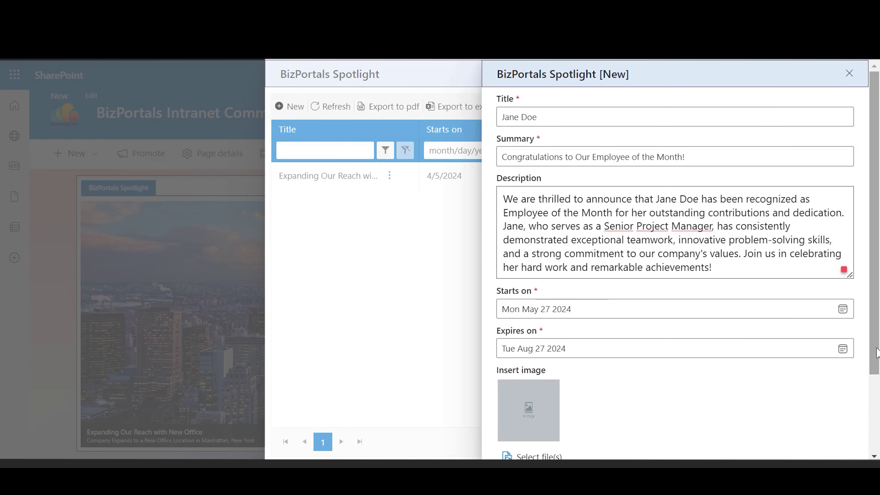
{"action": "scroll", "coordinate": [866, 388], "scroll_direction": "down", "scroll_amount": 2}
{"action": "scroll", "coordinate": [872, 386], "scroll_direction": "down", "scroll_amount": 1}
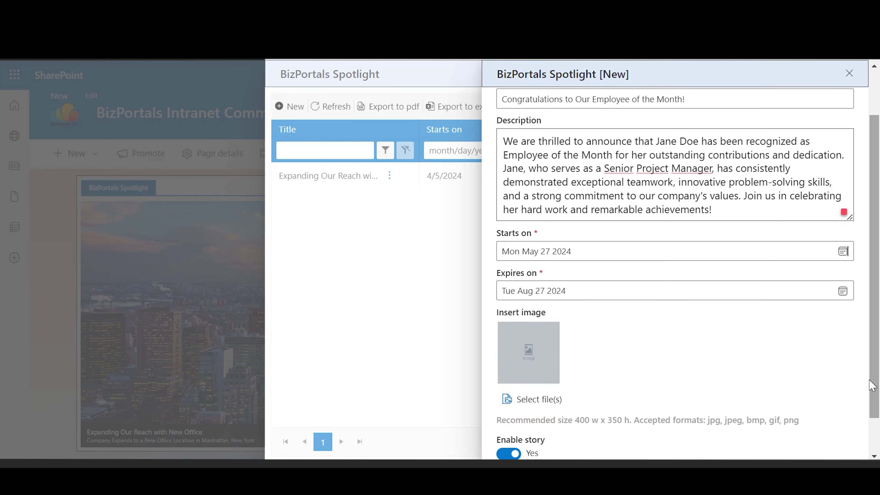
{"action": "left_click", "coordinate": [842, 292]}
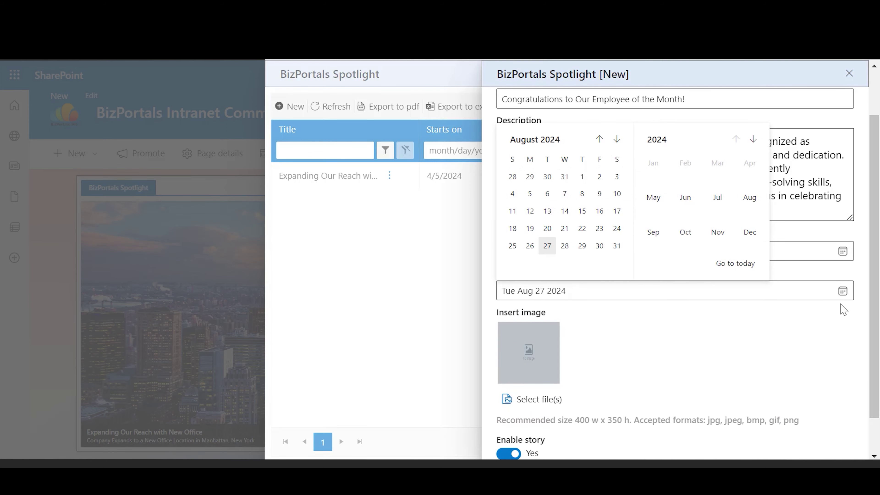
{"action": "left_click", "coordinate": [832, 353]}
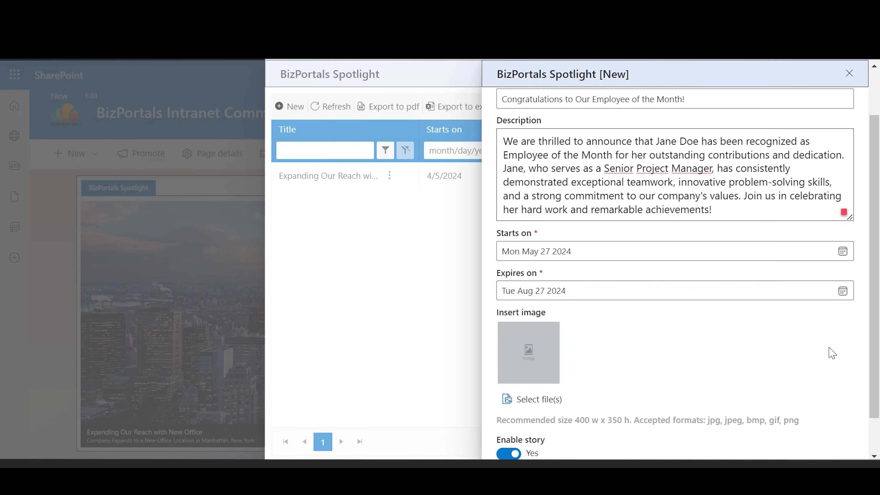
Open and cancel the story's image file picker, and save the story with Enable story set to Yes
{"action": "left_click_drag", "start_coordinate": [878, 342], "coordinate": [866, 379]}
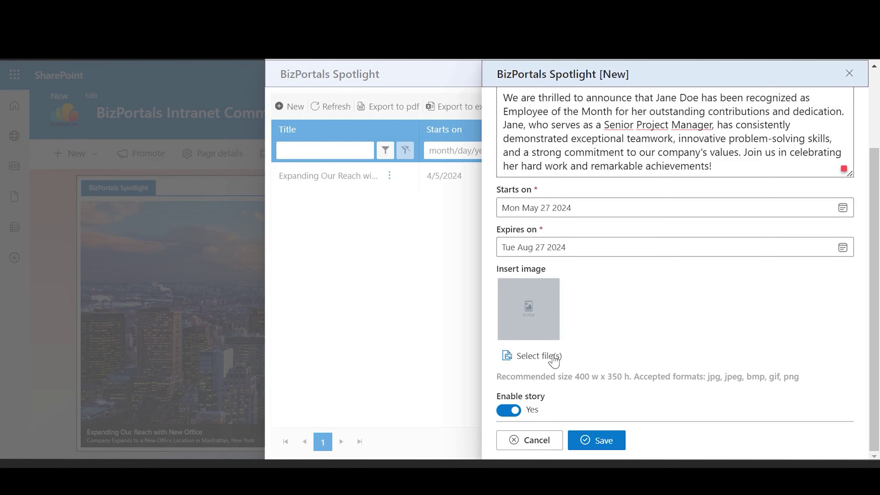
{"action": "left_click", "coordinate": [544, 361]}
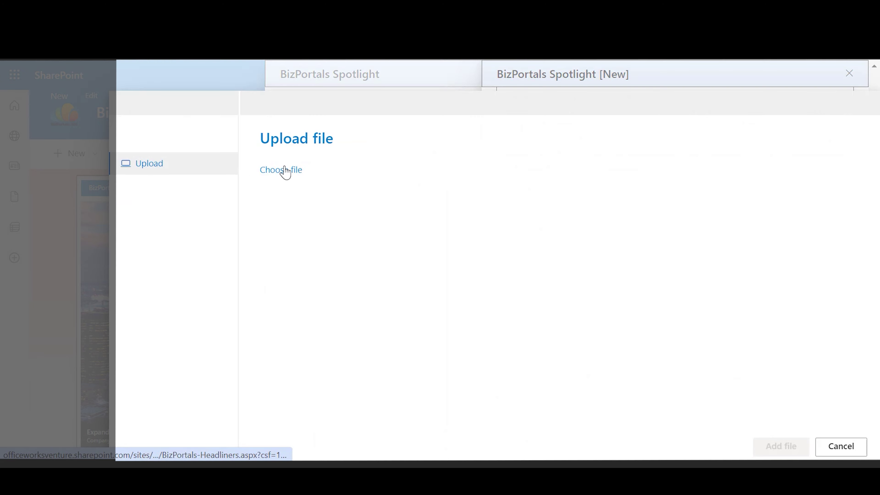
{"action": "left_click", "coordinate": [855, 447]}
{"action": "left_click", "coordinate": [509, 410]}
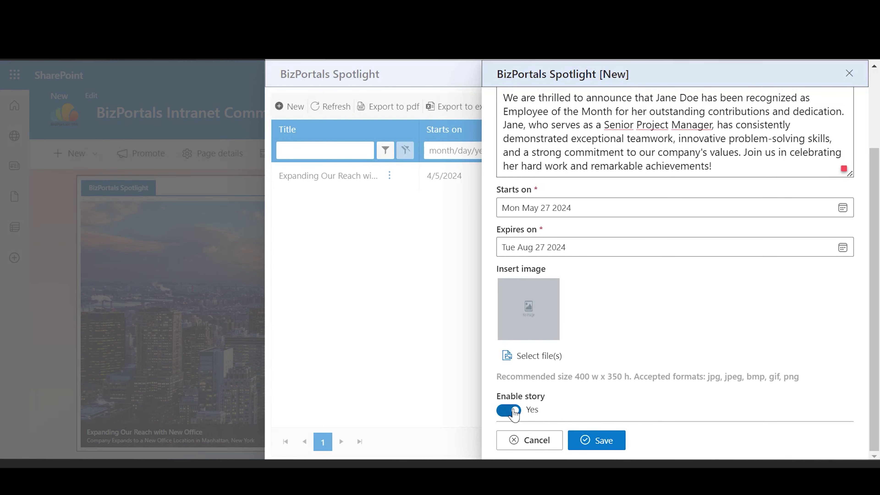
{"action": "left_click", "coordinate": [509, 411]}
{"action": "left_click", "coordinate": [597, 441]}
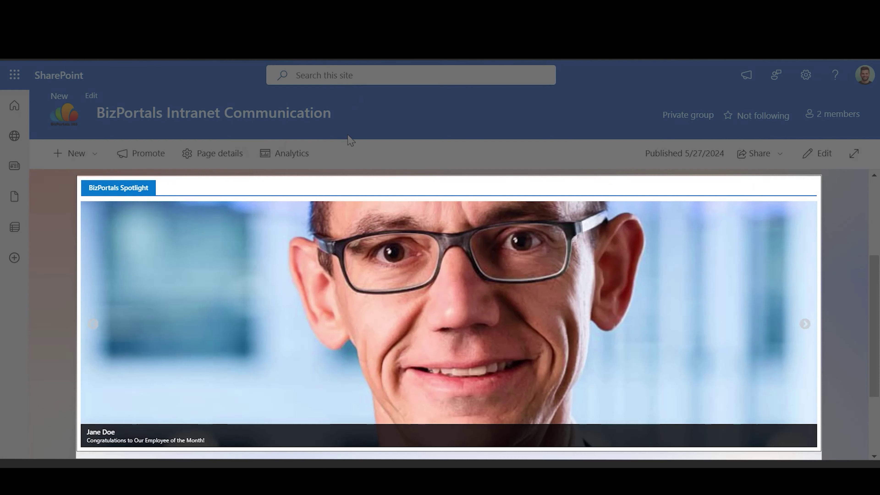
View the full details of the Employee of the Month story from the spotlight and close them
{"action": "left_click", "coordinate": [126, 436]}
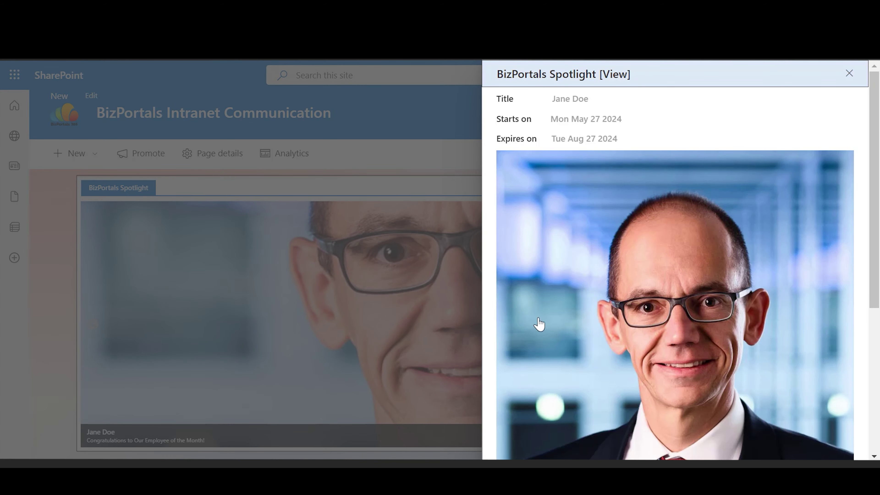
{"action": "left_click_drag", "start_coordinate": [879, 213], "coordinate": [871, 368]}
{"action": "left_click", "coordinate": [849, 73]}
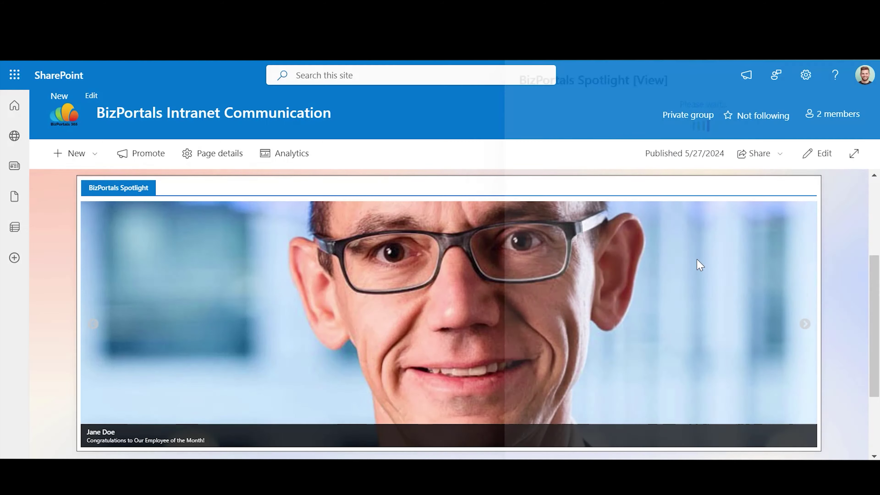
Open the Employee of the Month story for editing from the item management list and save it
{"action": "left_click", "coordinate": [806, 187]}
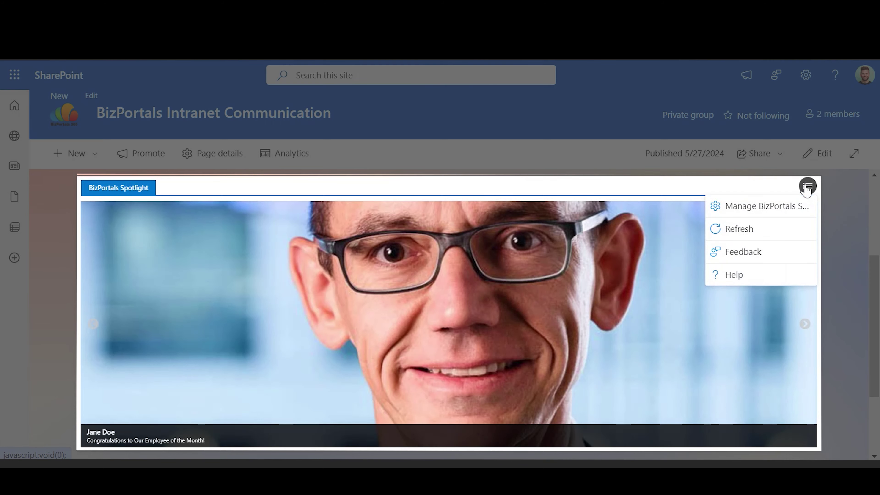
{"action": "left_click", "coordinate": [786, 208]}
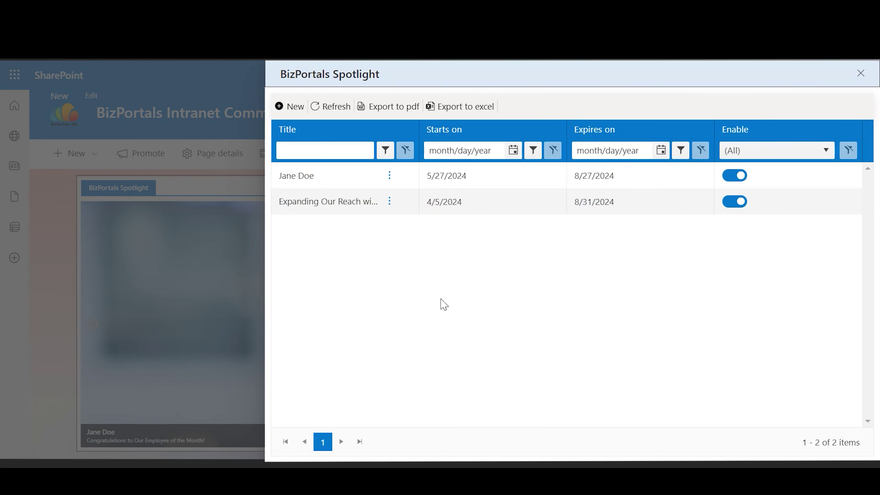
{"action": "left_click", "coordinate": [390, 180]}
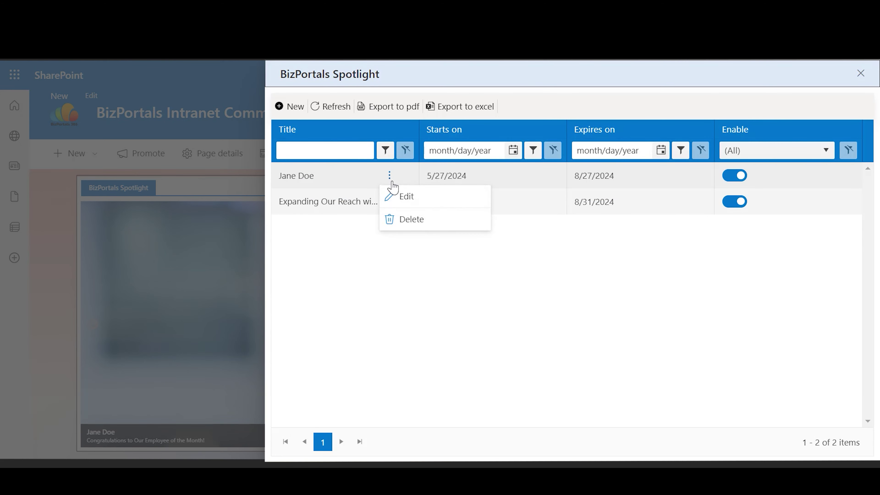
{"action": "left_click", "coordinate": [407, 197]}
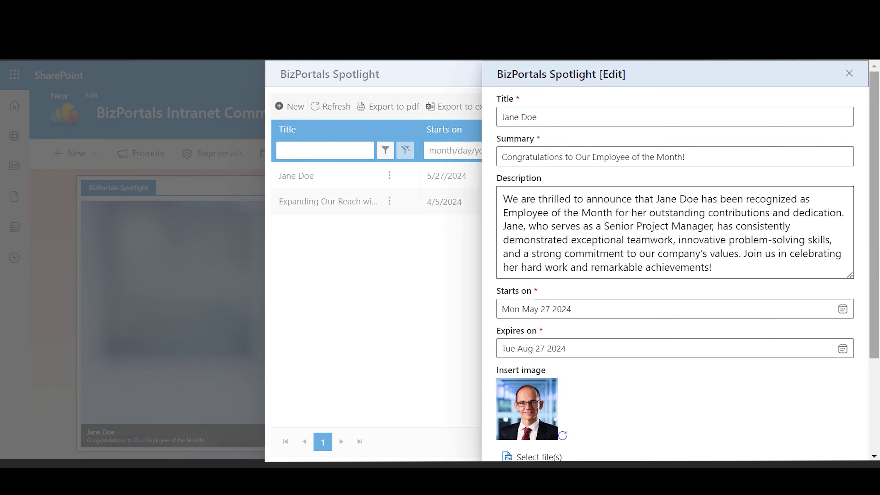
{"action": "scroll", "coordinate": [675, 274], "scroll_direction": "down", "scroll_amount": 5}
{"action": "left_click", "coordinate": [610, 441]}
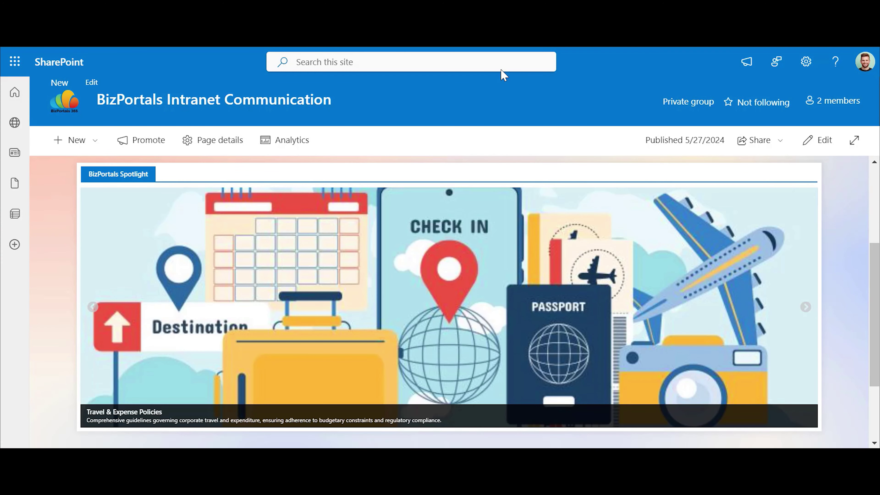